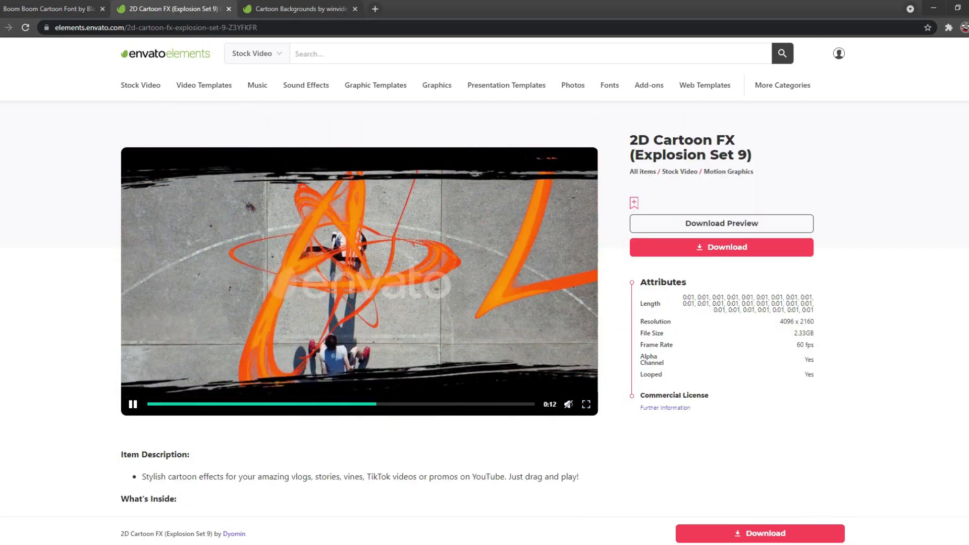
Switch to the Cartoon Backgrounds stock page in the browser.
key(ctrl+Tab)
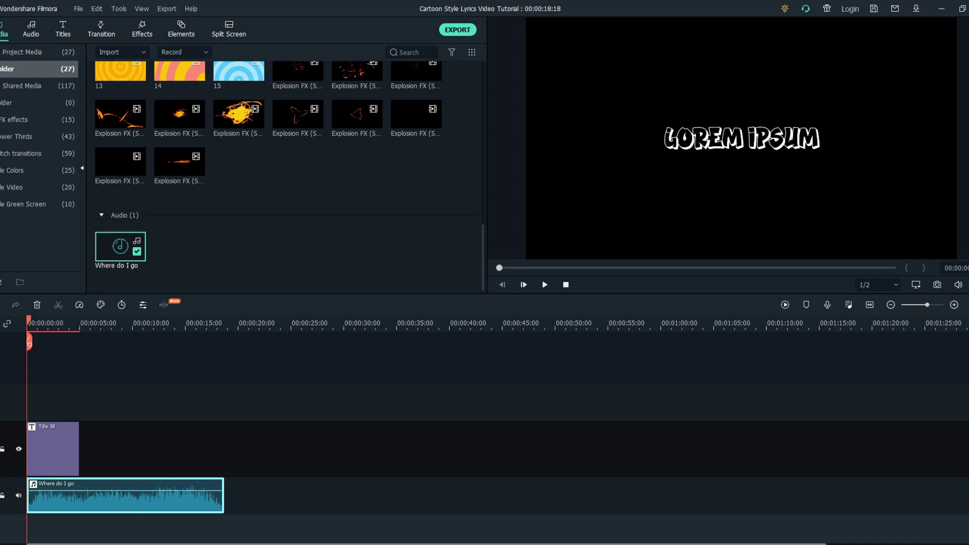
Open the Lorem Ipsum title clip for editing and bring up its font choices.
key(ctrl+=)
key(ctrl+=)
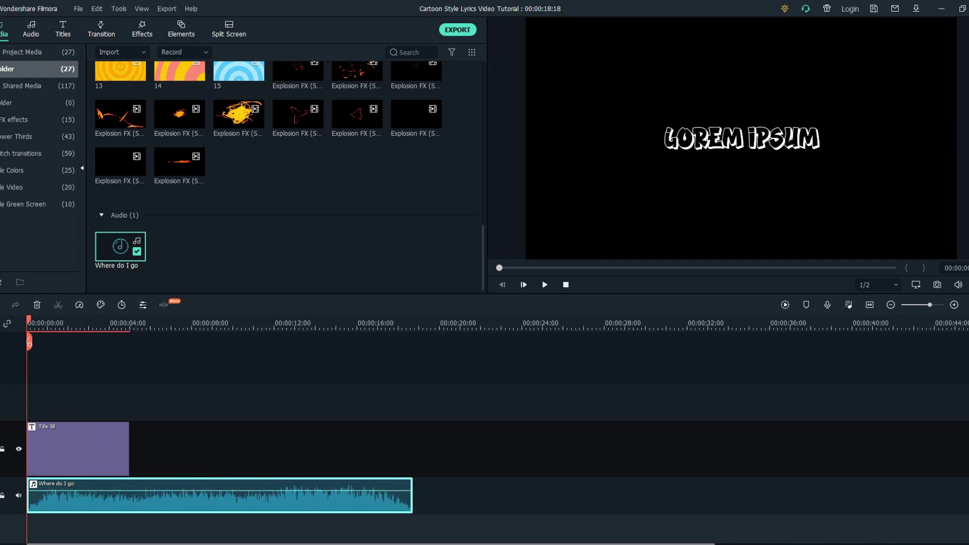
double_click(78, 449)
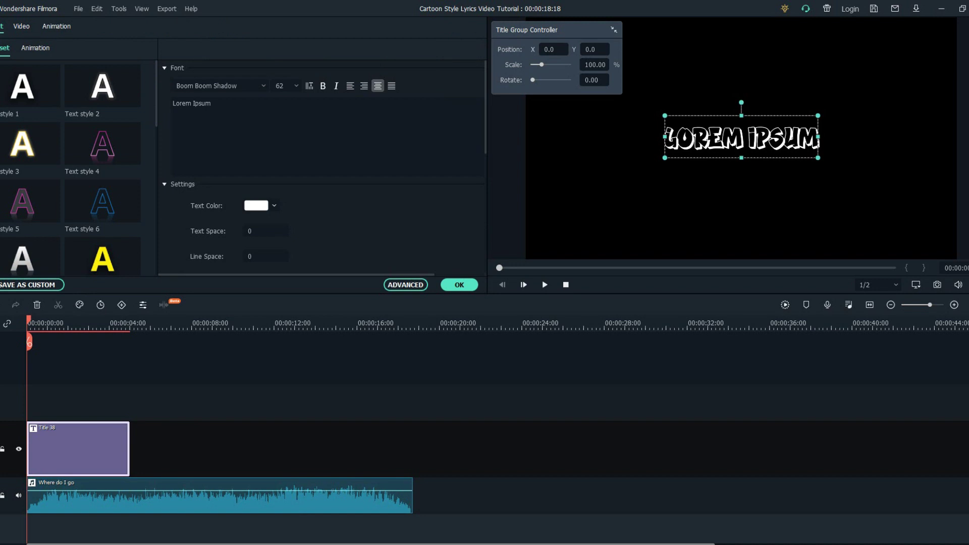
click(219, 86)
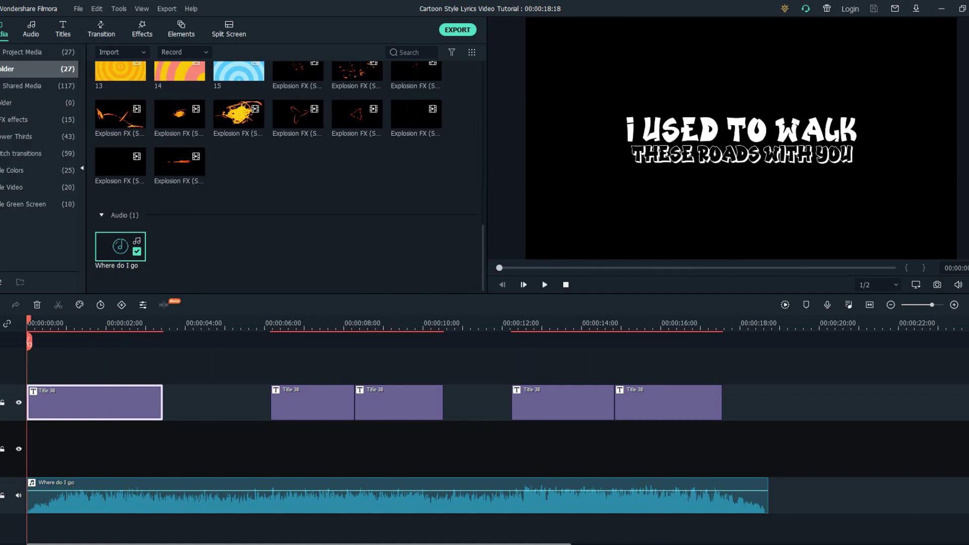
Add an Explosion FX clip above the first title and match the project settings to its 4096 x 2160, 60 fps format.
scroll(416, 177, up, 2)
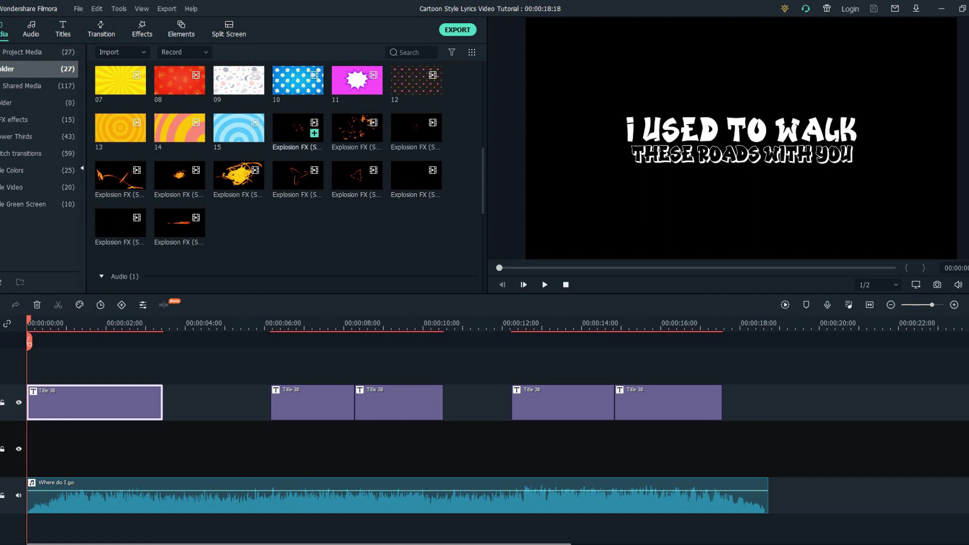
mouse_move(238, 177)
click(315, 133)
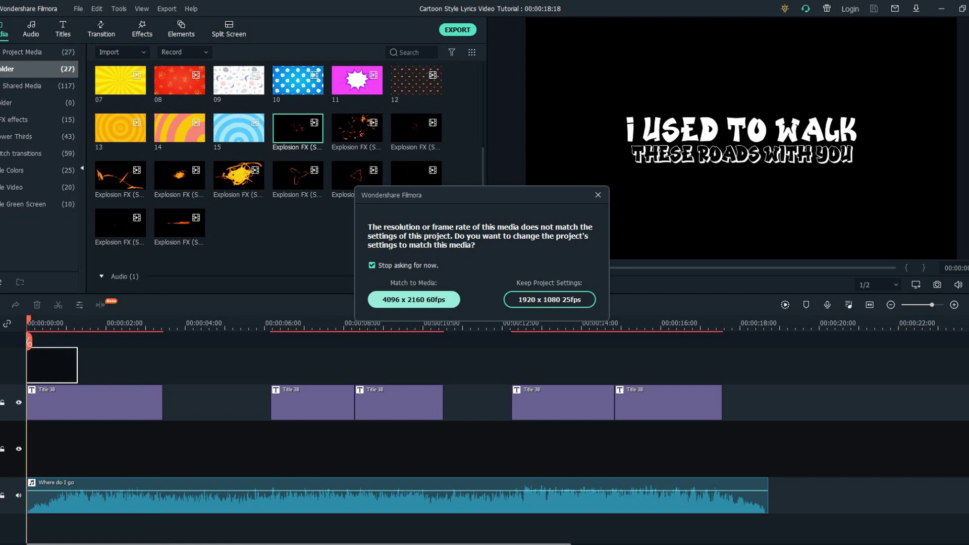
click(414, 299)
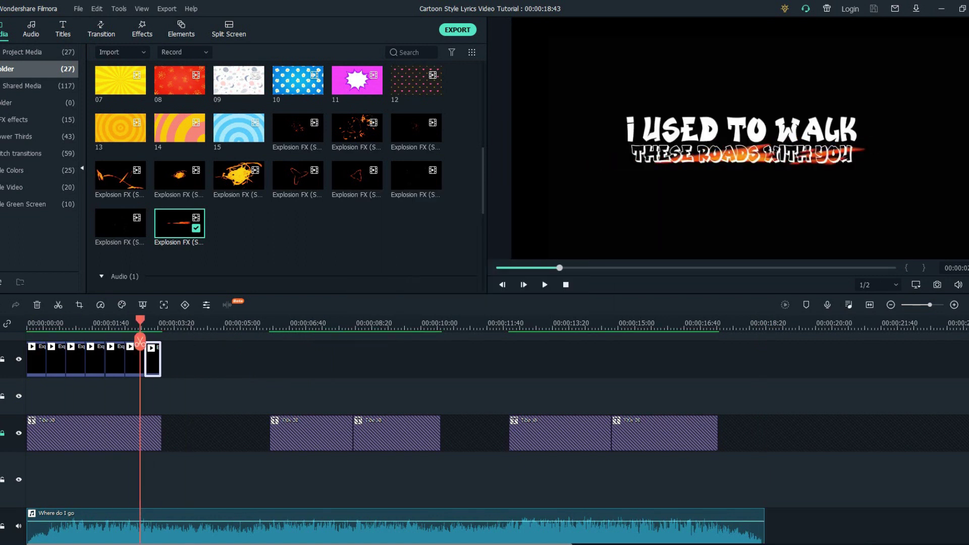
Unlock the title track and play through the "I used to walk these roads with you" title in the advanced text editor.
drag(141, 320, 98, 320)
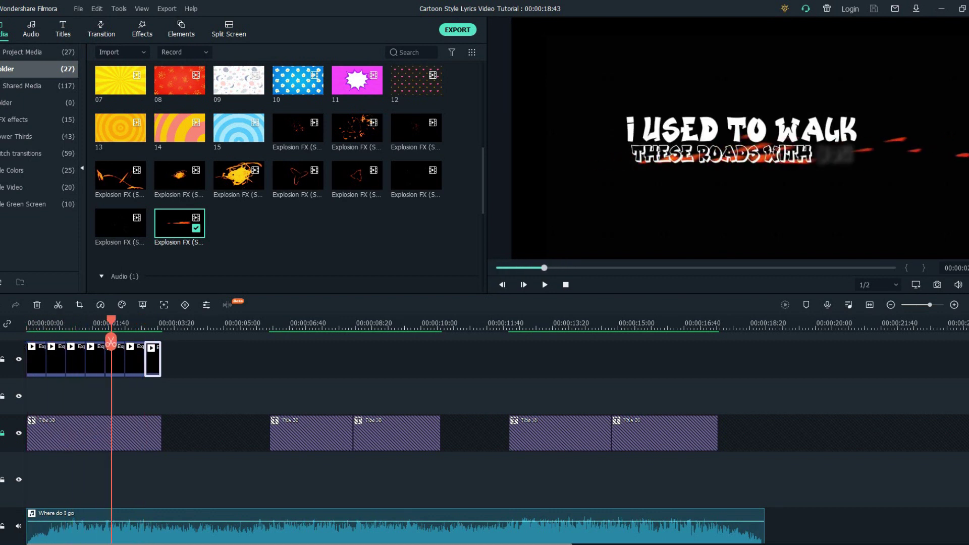
click(3, 434)
double_click(94, 433)
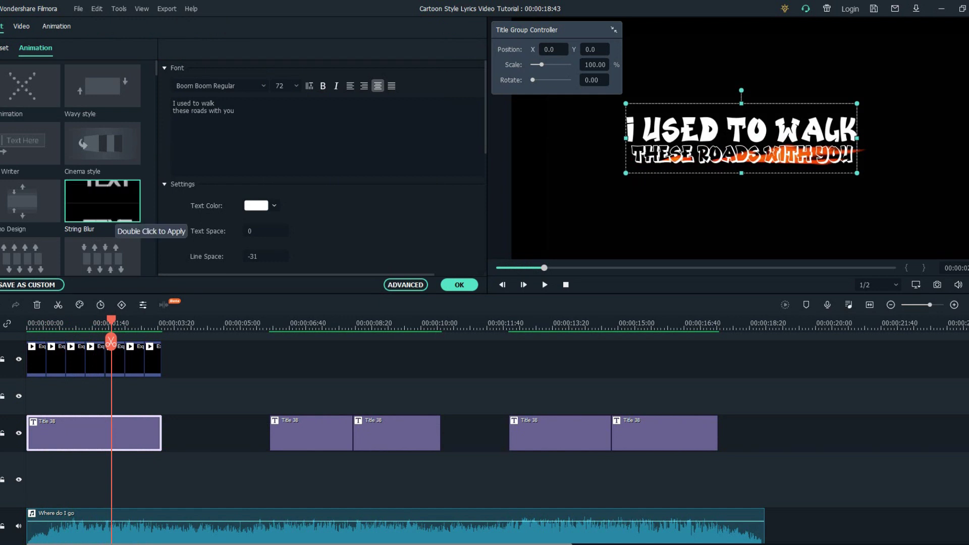
click(405, 285)
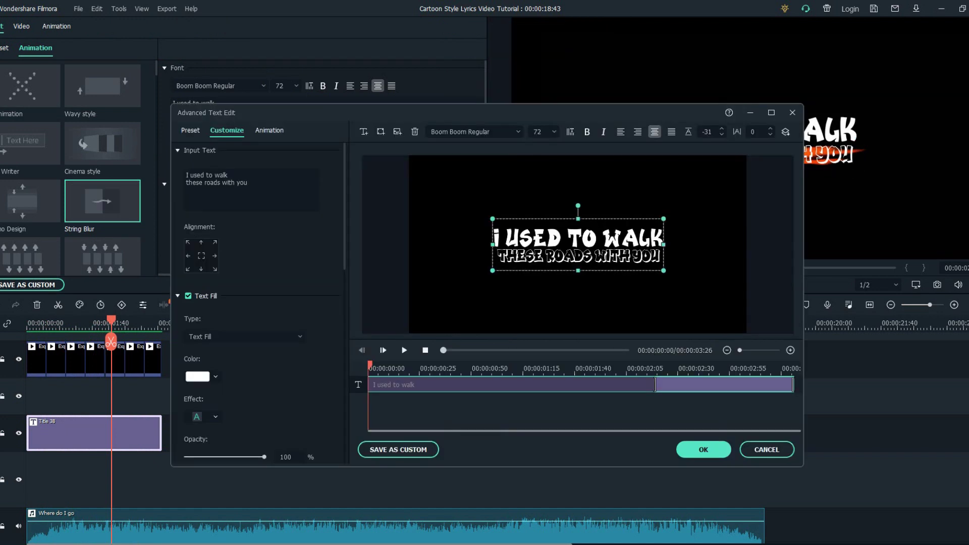
key(space)
key(space)
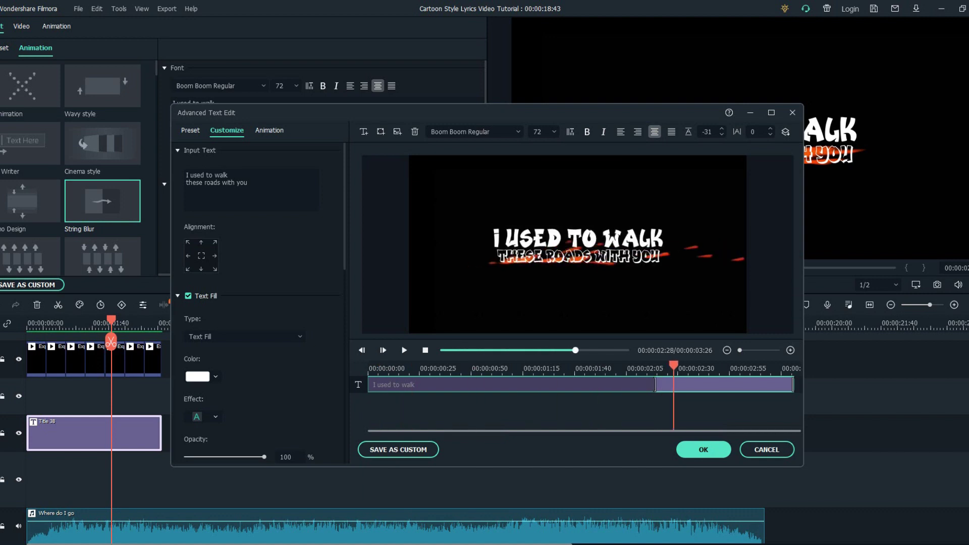
click(703, 449)
click(459, 286)
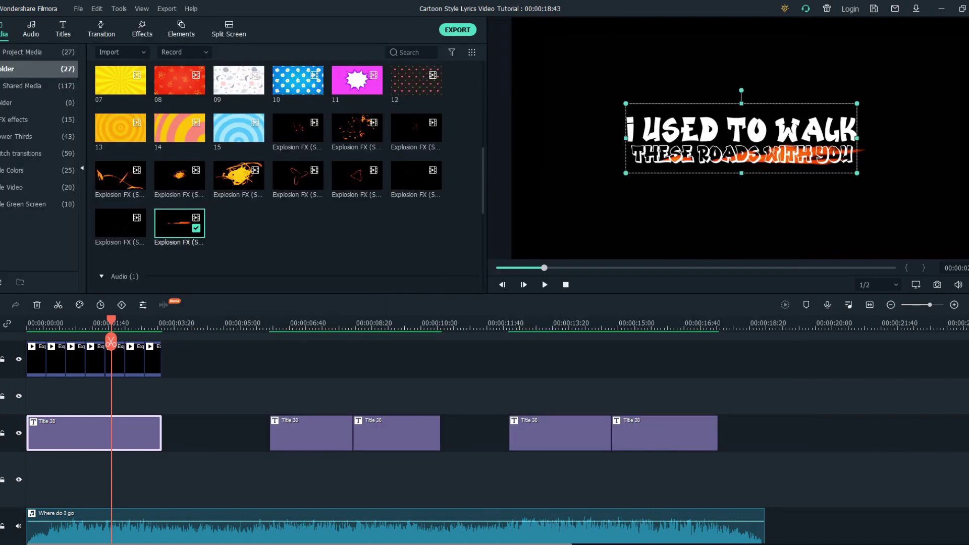
Apply the Warp 7 transition to the end of the last explosion clip above the first title.
click(100, 29)
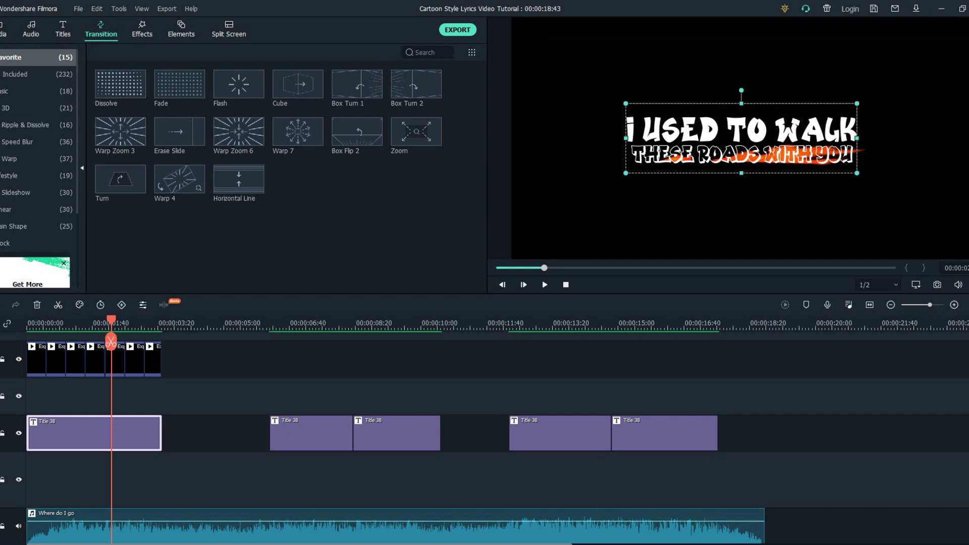
drag(111, 321, 153, 324)
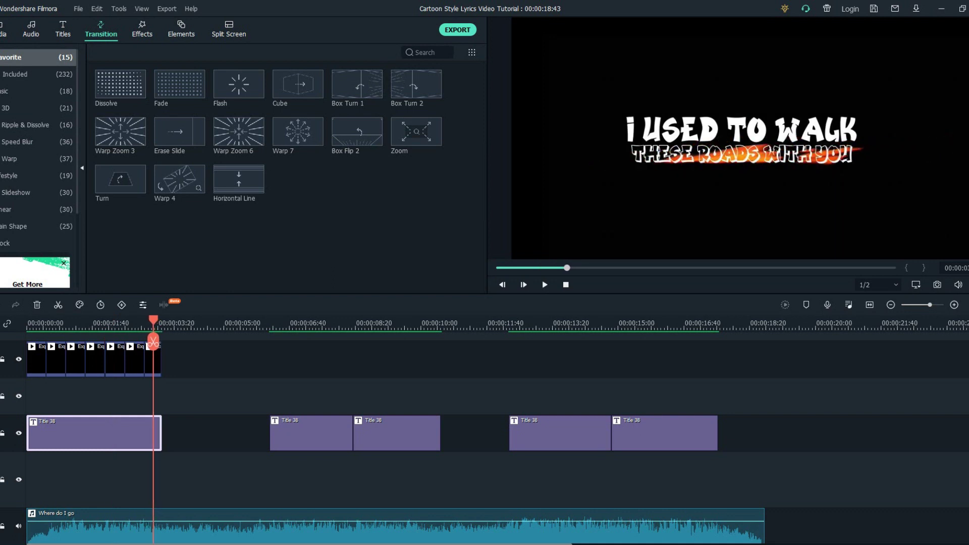
drag(298, 131, 153, 359)
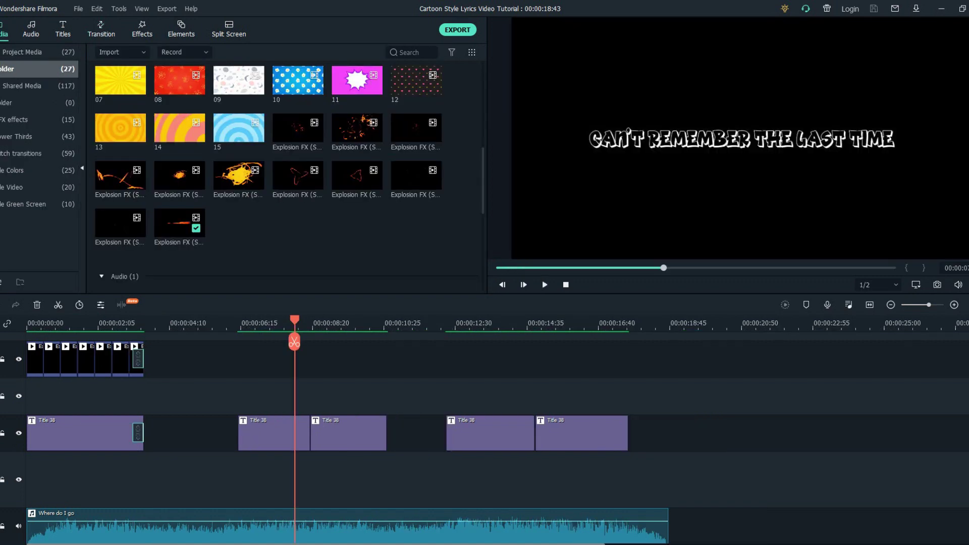
Place a three-pointed Explosion FX clip on the track above the start of the "Can't remember the last time" title.
click(251, 323)
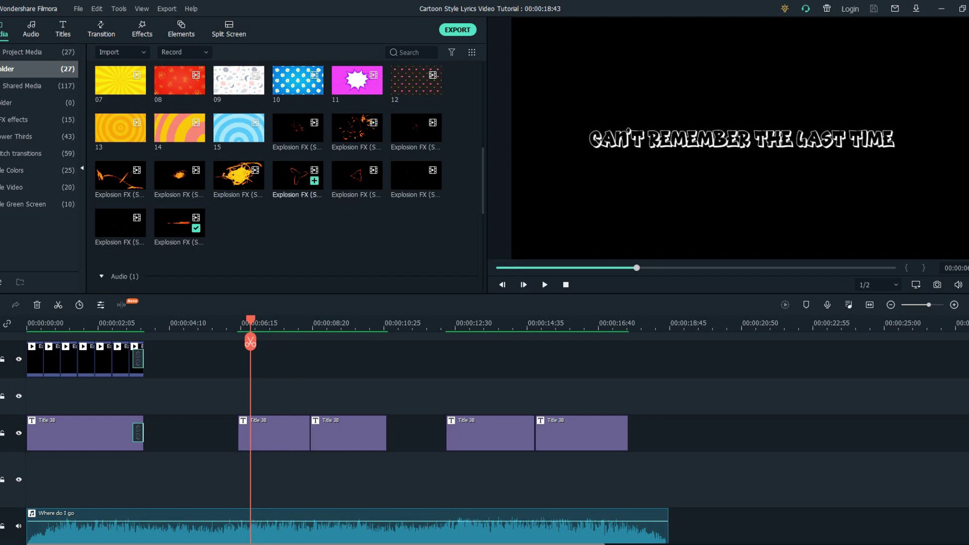
click(298, 176)
drag(298, 175, 242, 397)
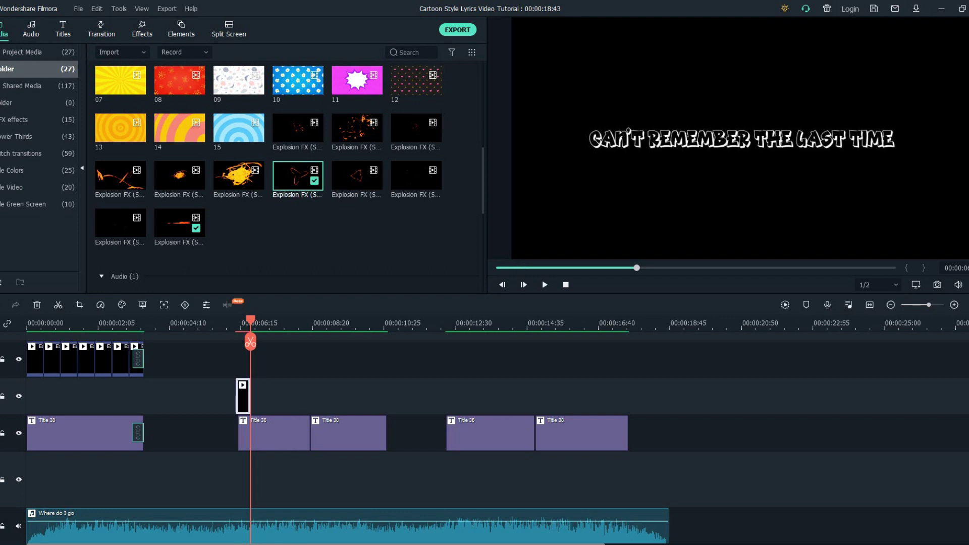
Set the blending mode of the newly placed explosion clip to Screen.
click(229, 324)
key(ctrl+=)
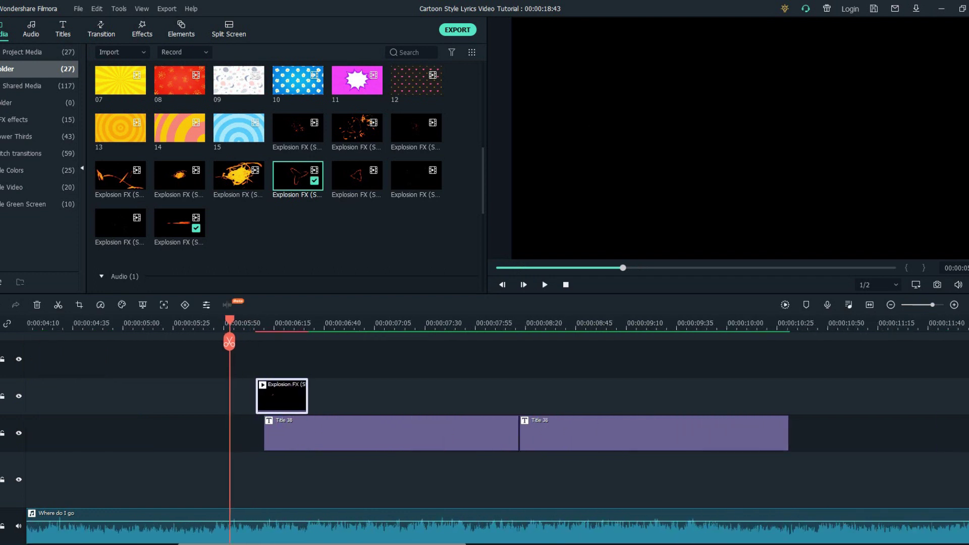
key(alt+e)
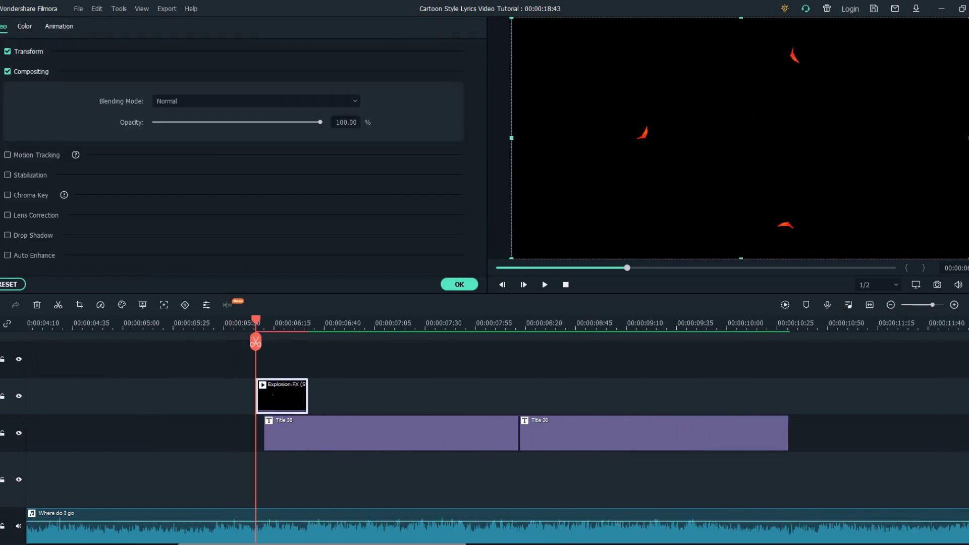
click(256, 101)
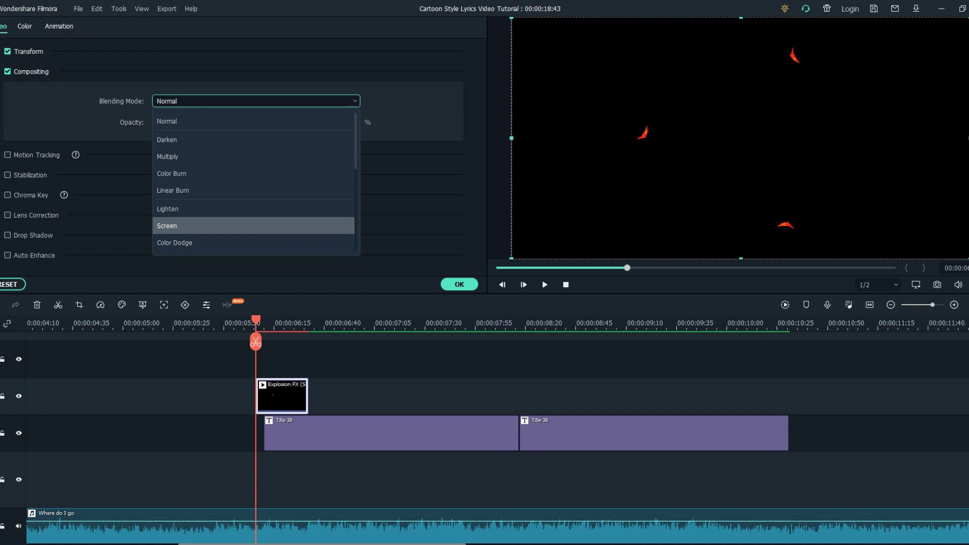
click(167, 226)
click(459, 284)
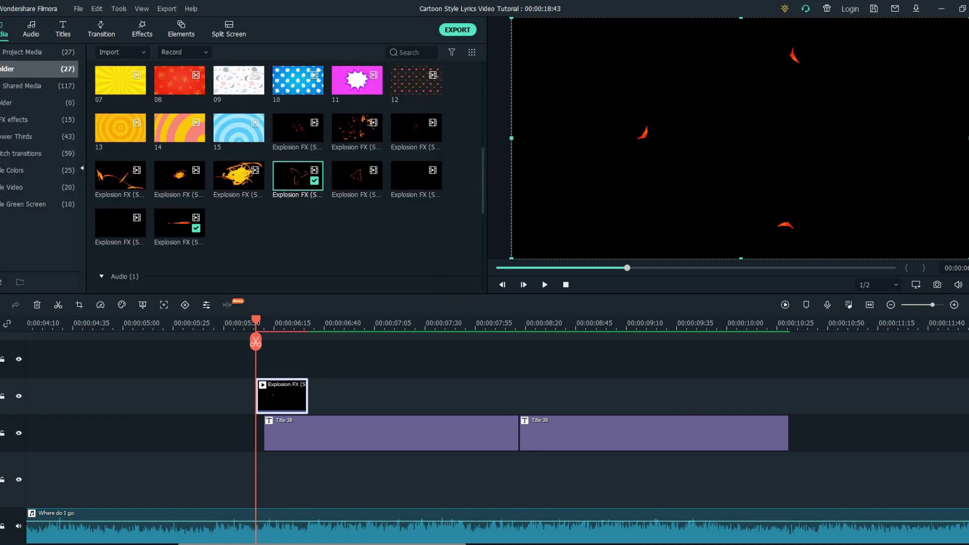
Shift the explosion clip slightly earlier so it starts further ahead of the title below it.
drag(255, 342, 279, 342)
mouse_move(282, 396)
mouse_down()
mouse_move(253, 396)
mouse_move(267, 396)
mouse_up()
drag(283, 342, 314, 342)
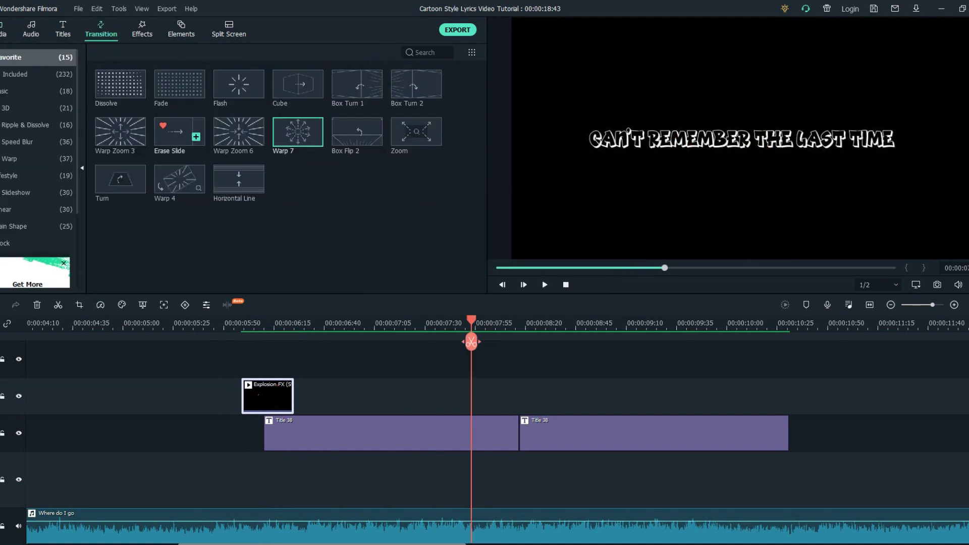
Add the Warp 7 transition between the "Can't remember the last time" title and the title that follows it.
drag(298, 131, 520, 433)
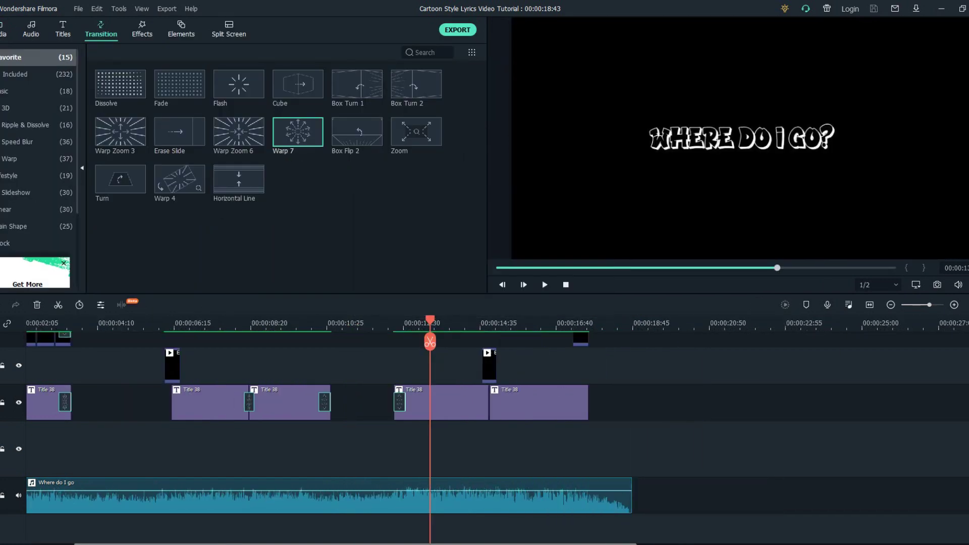
Export the project to the computer as an MP4 file named Cartoon Style Lyrics Video Tutorial.
key(ctrl+minus)
key(ctrl+minus)
key(ctrl+minus)
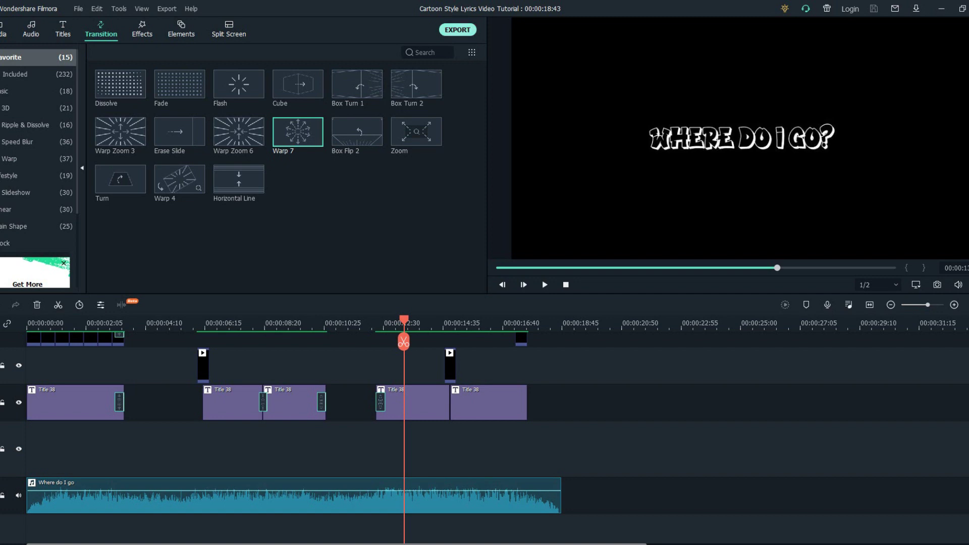
click(457, 30)
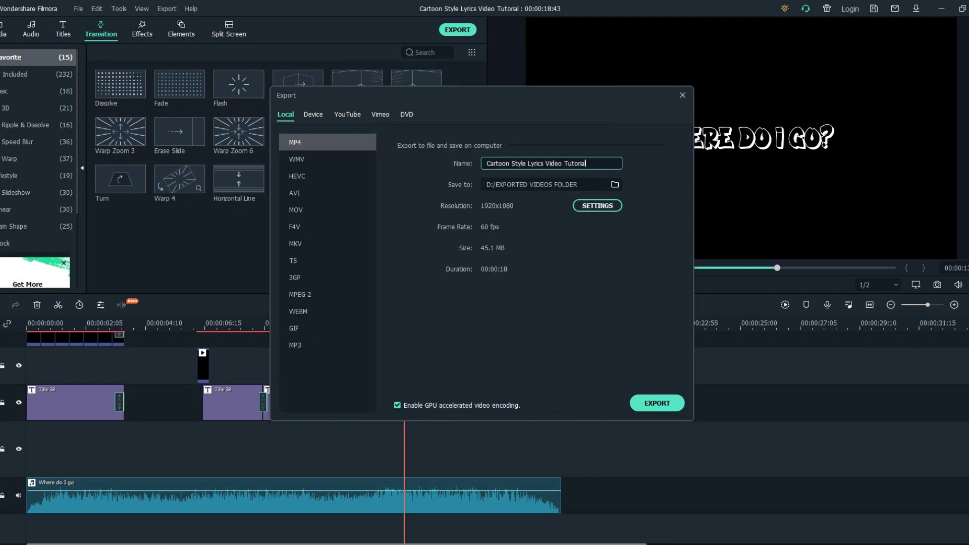
key(Return)
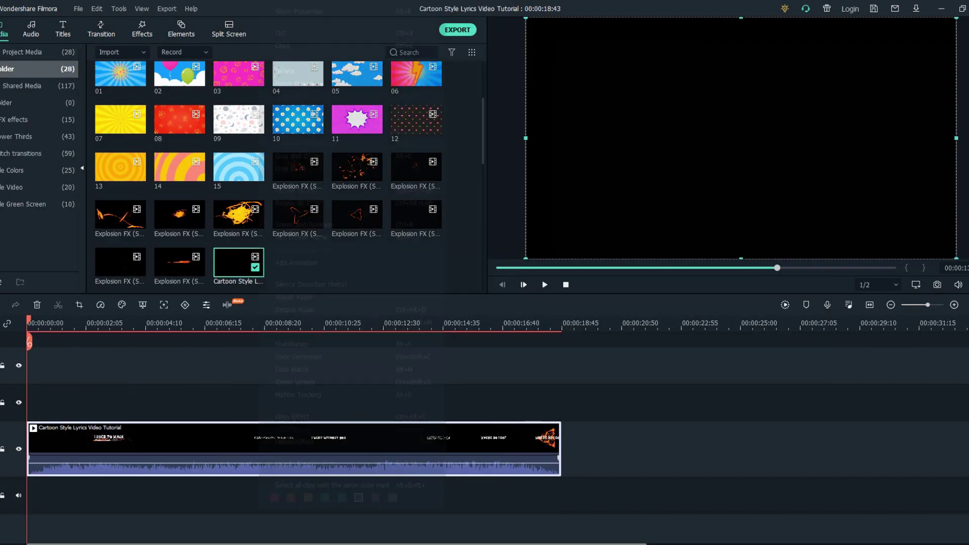
Detach the audio from the exported Cartoon Style Lyrics Video Tutorial clip on the timeline.
right_click(263, 448)
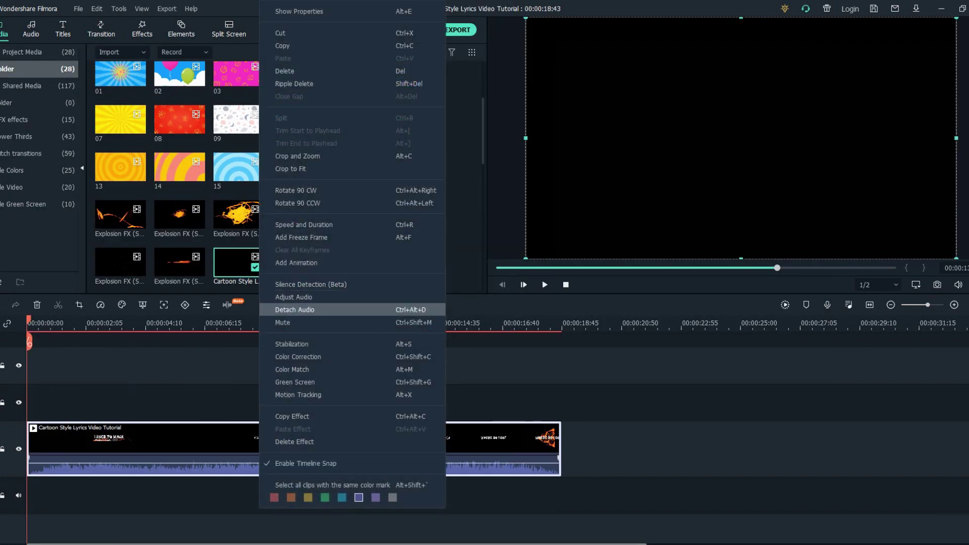
click(295, 309)
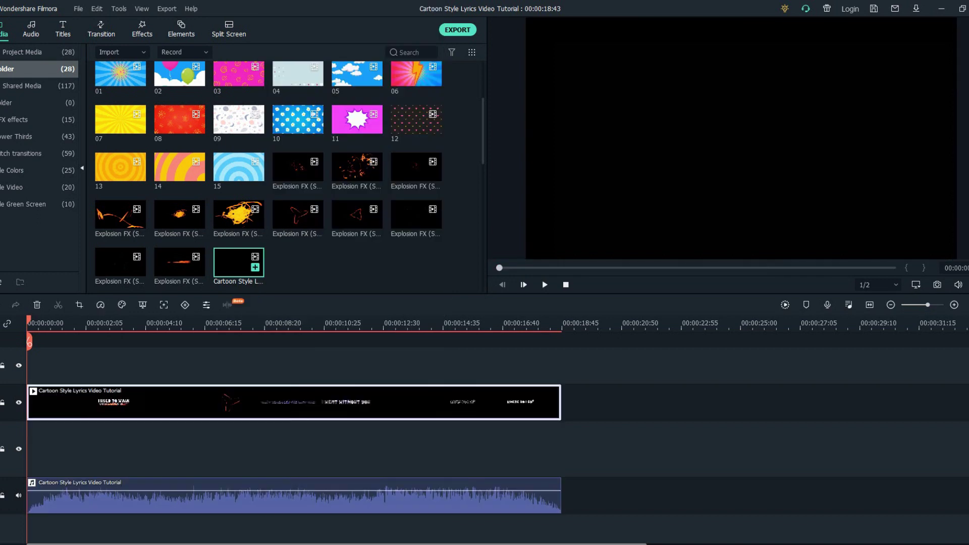